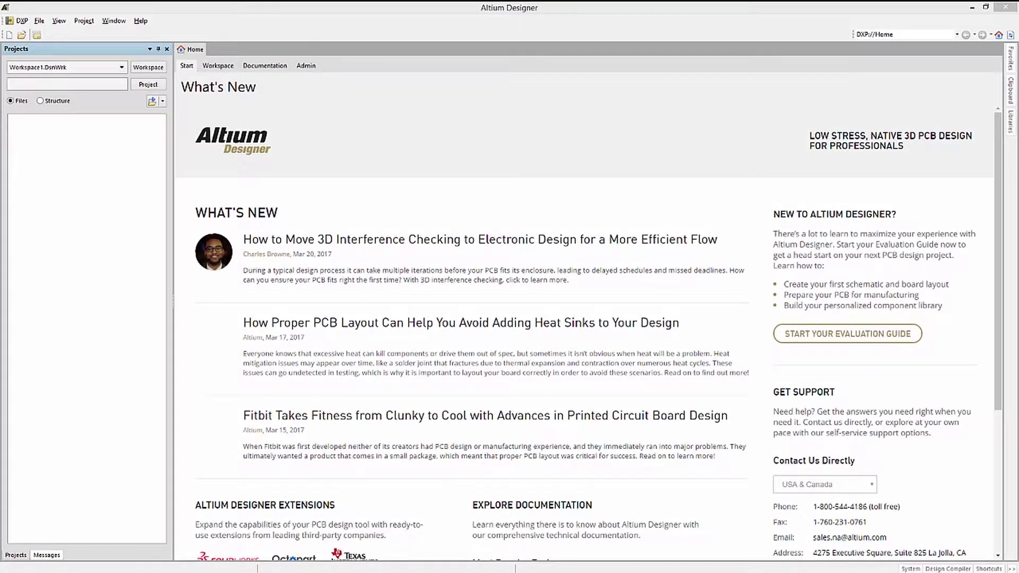
Create a new Integrated Library project and name it WCTintlib.
click(41, 22)
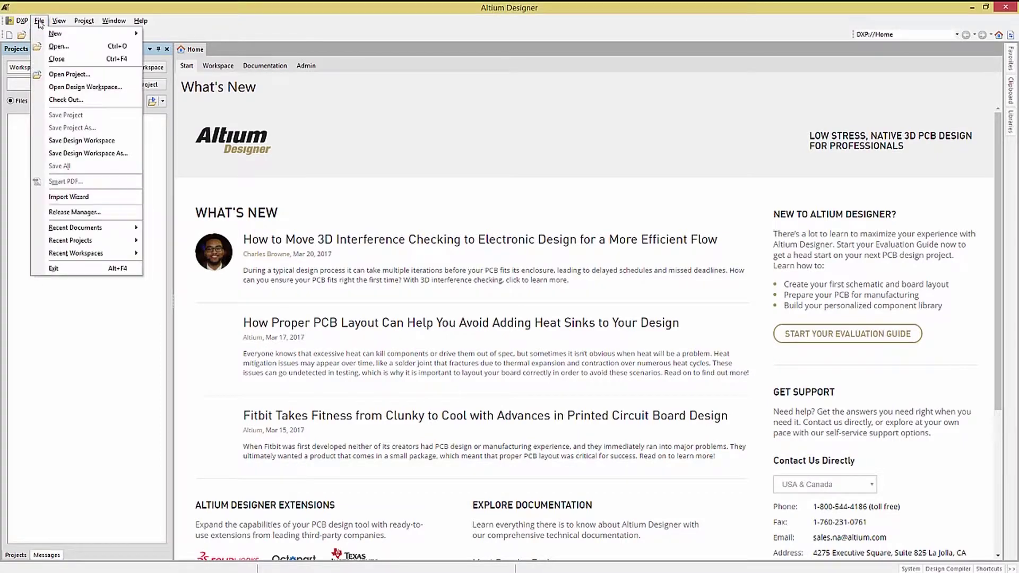
mouse_move(52, 35)
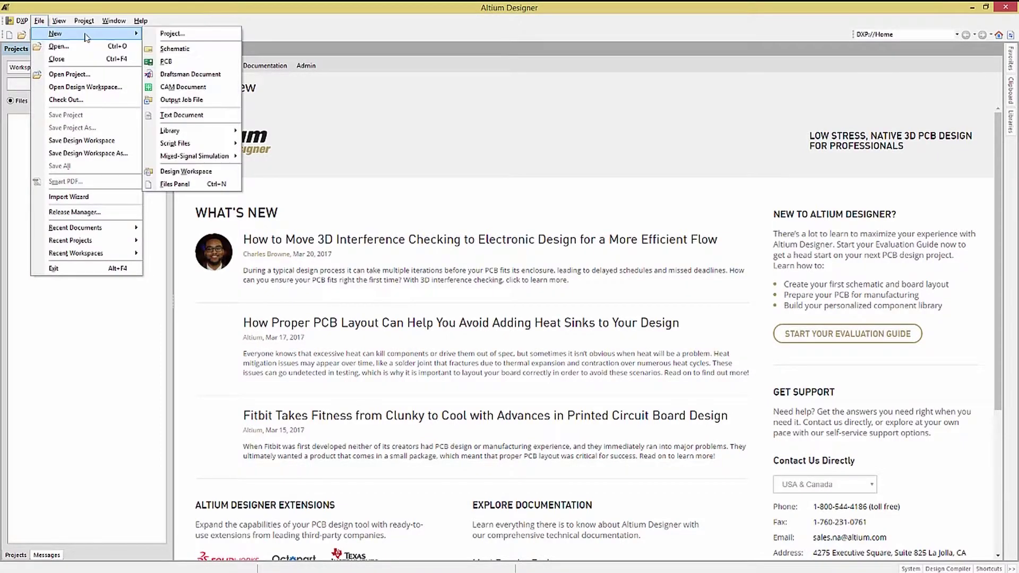
click(171, 34)
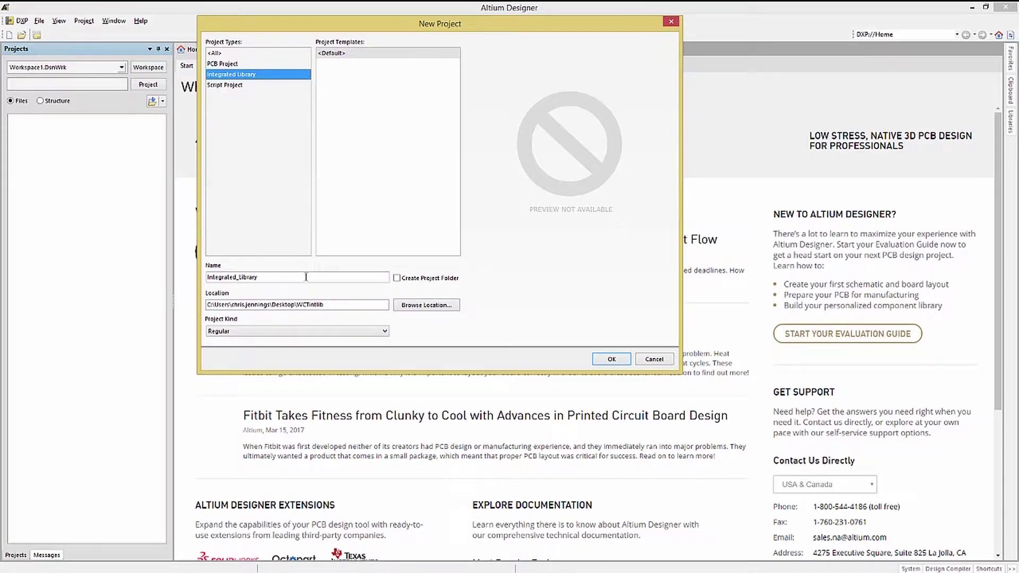
click(265, 276)
drag(264, 277, 200, 277)
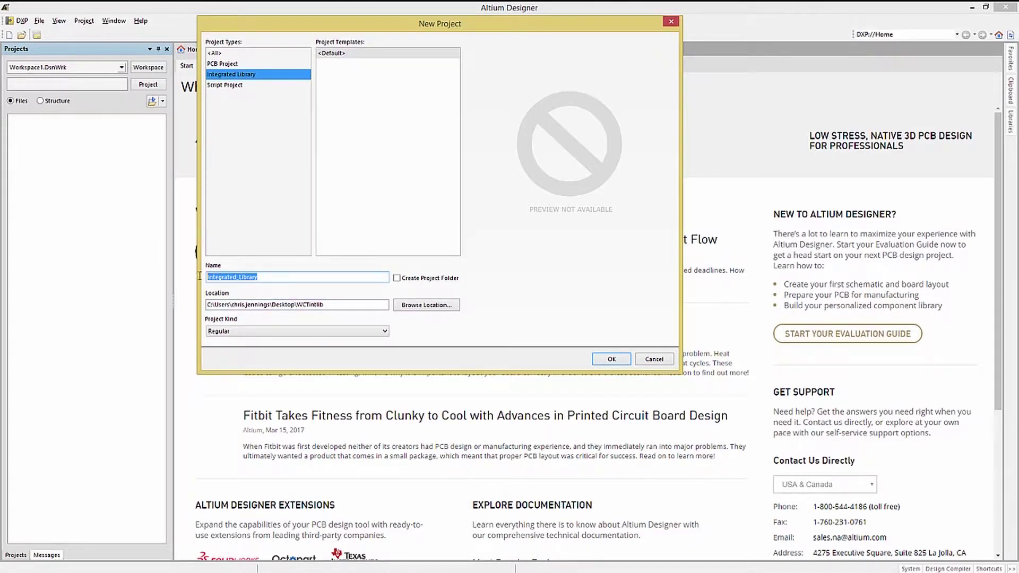
text(WCTinl)
text(lib)
click(611, 360)
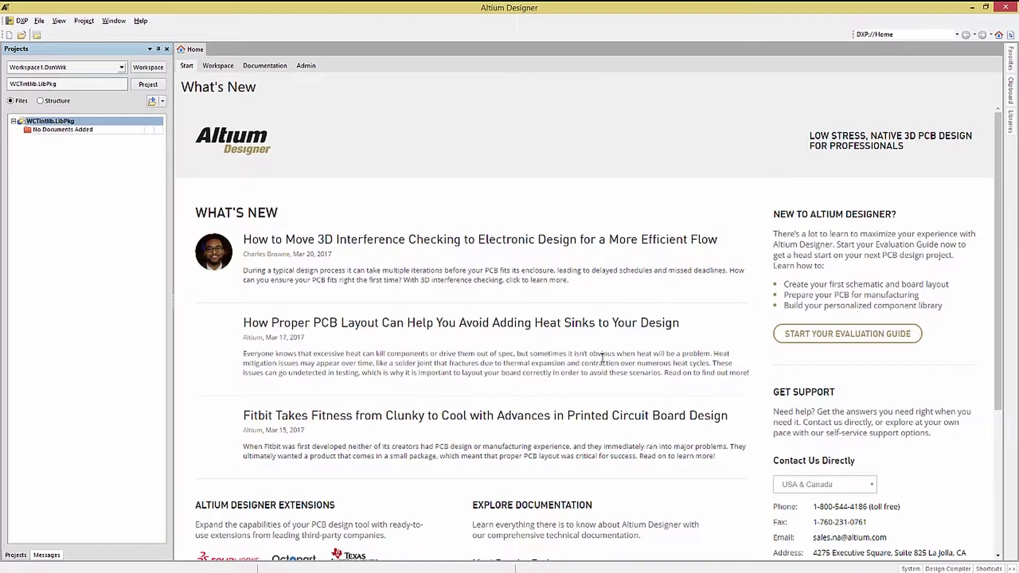
click(105, 163)
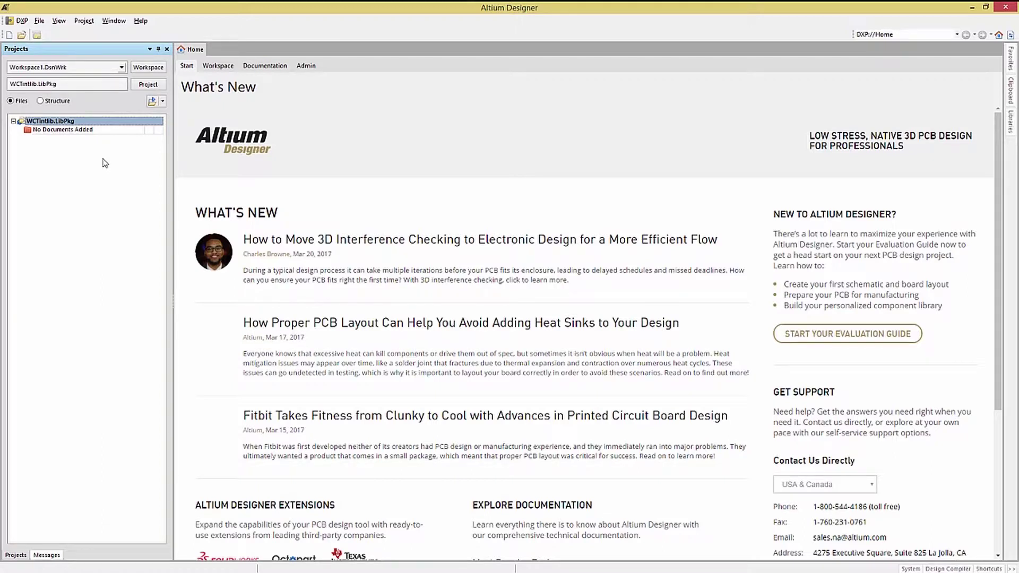
right_click(52, 122)
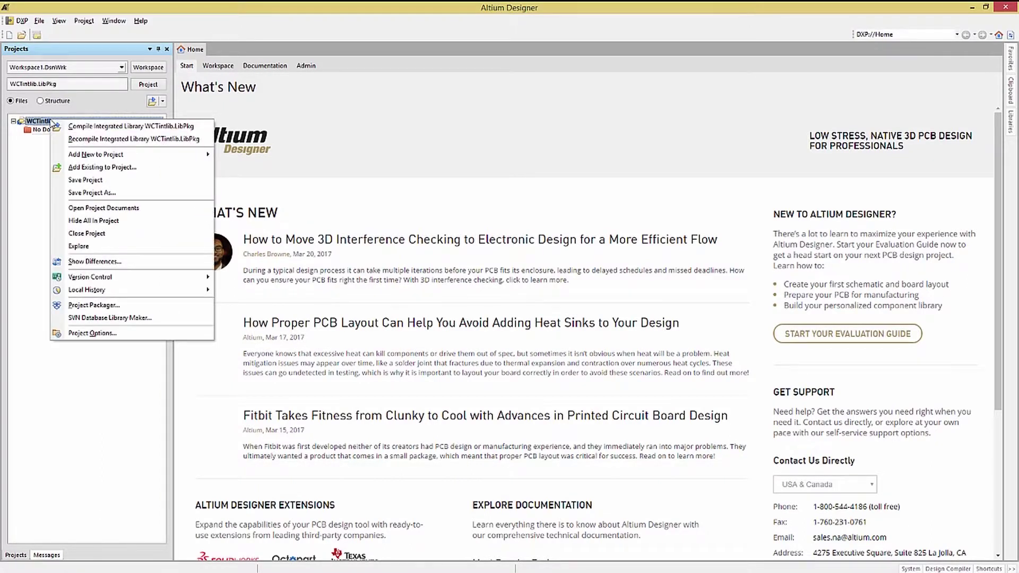
Add WCTopping.PcbLib and WCtopping.SCHLIB to WCTintlib.LibPkg, showing all file types to find them.
click(98, 168)
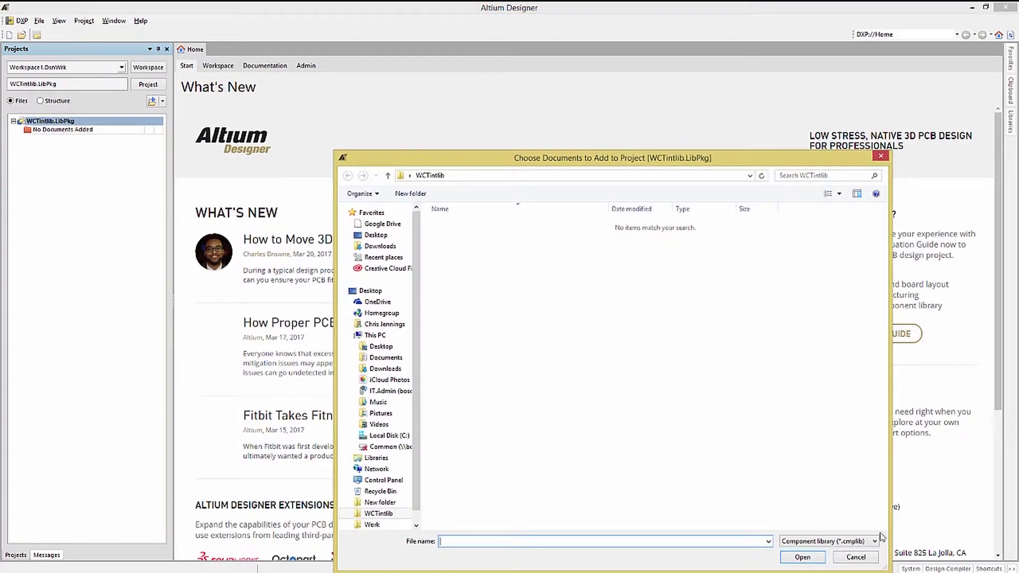
click(874, 541)
click(839, 534)
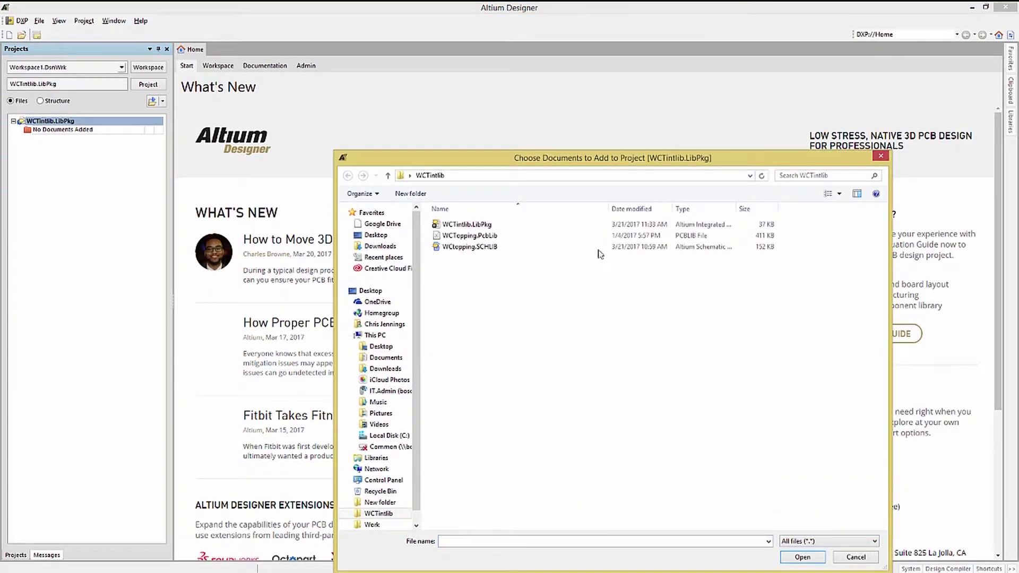
click(503, 235)
shift+click(491, 248)
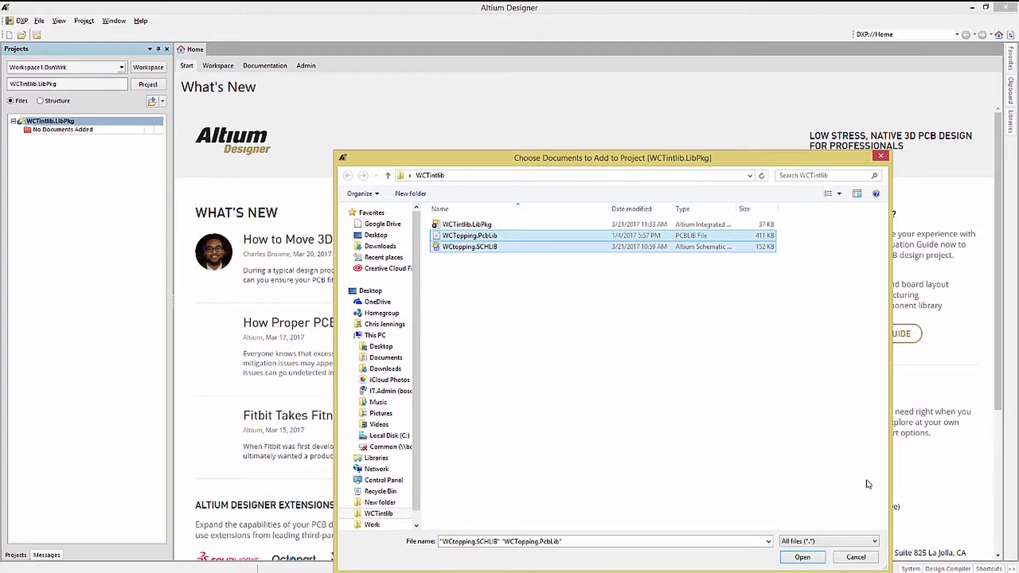
click(810, 556)
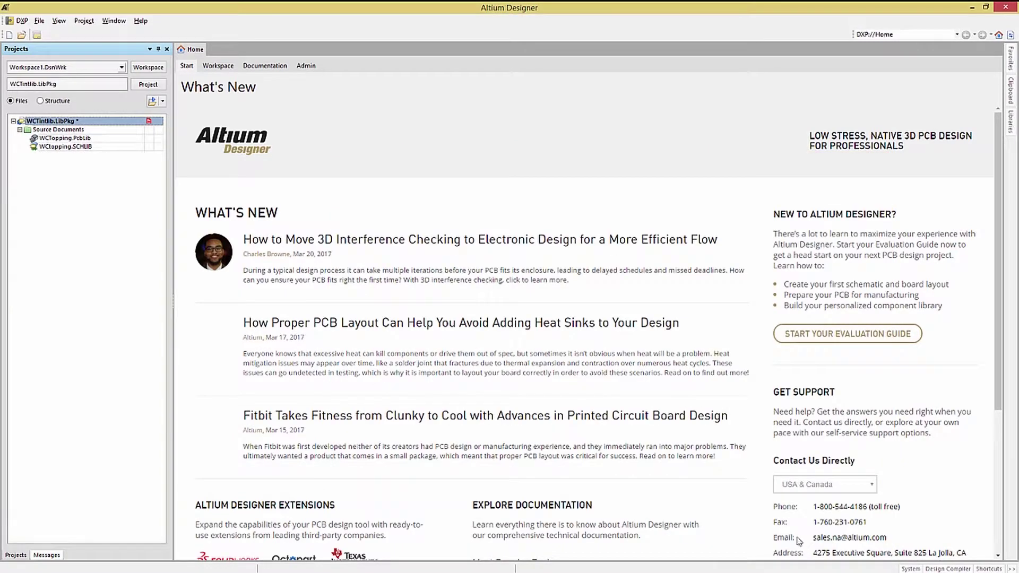
right_click(58, 121)
Save the WCTintlib project, open WCTopping.PcbLib, and return to the capacitor schematic symbol.
click(98, 175)
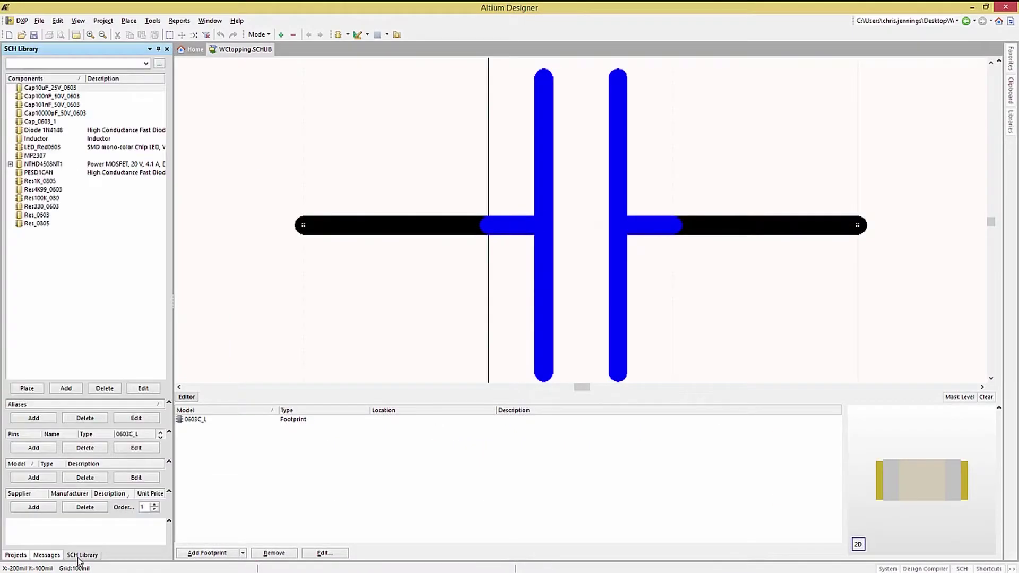
click(15, 554)
double_click(65, 138)
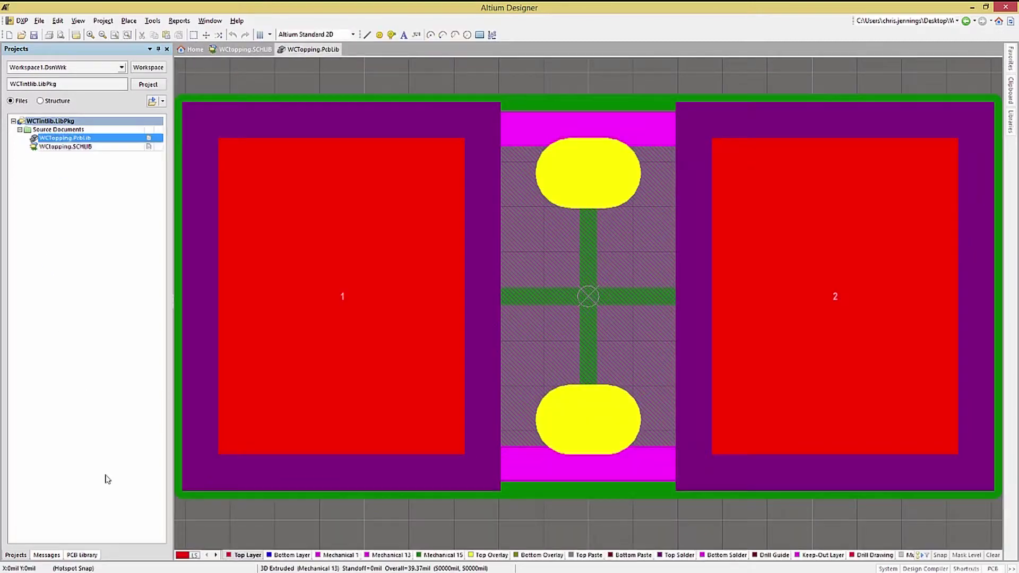
click(16, 555)
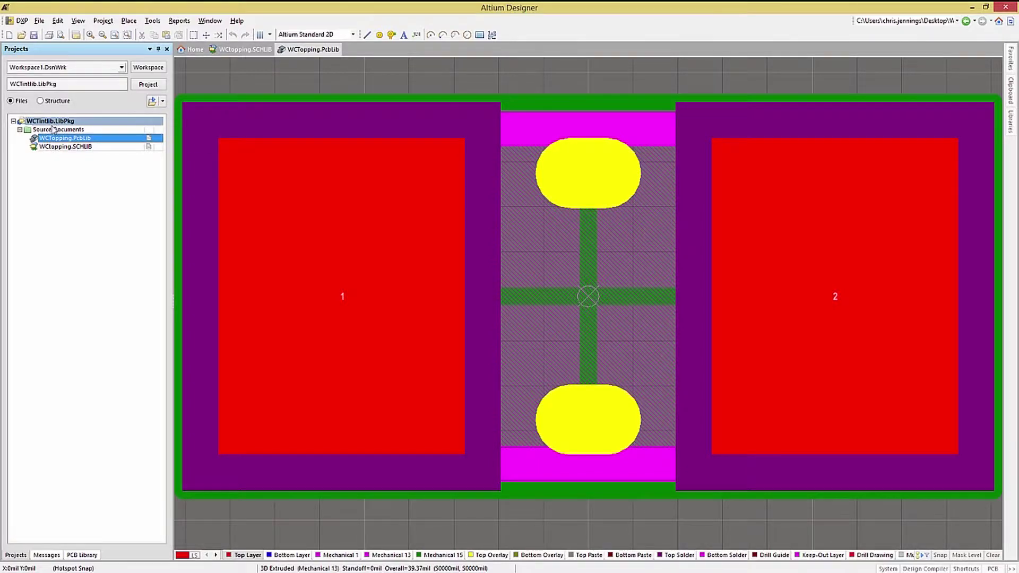
click(245, 50)
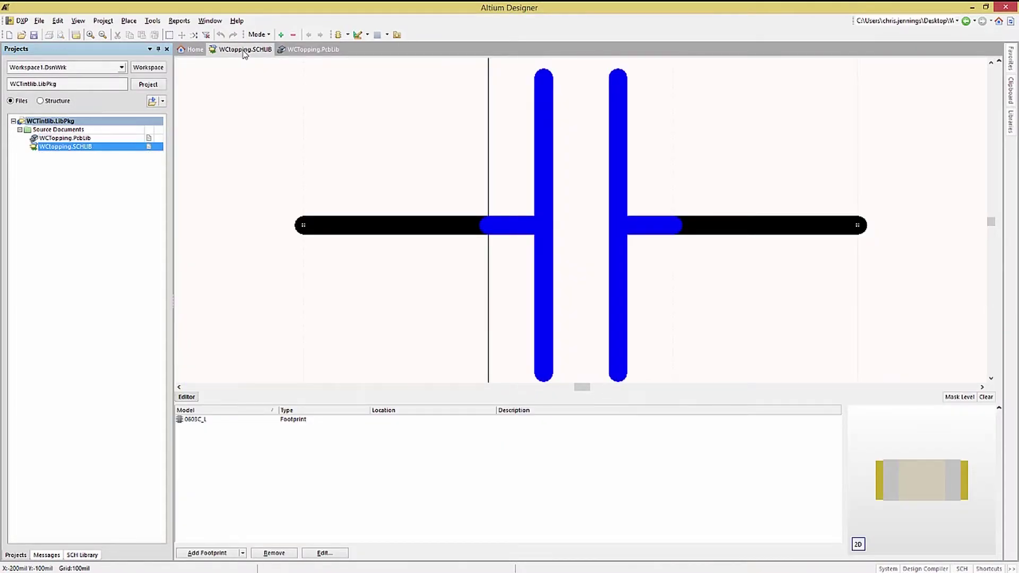
Compile WCTintlib, widen the Messages list, and jump to the 0603C_L missing-port error.
right_click(52, 123)
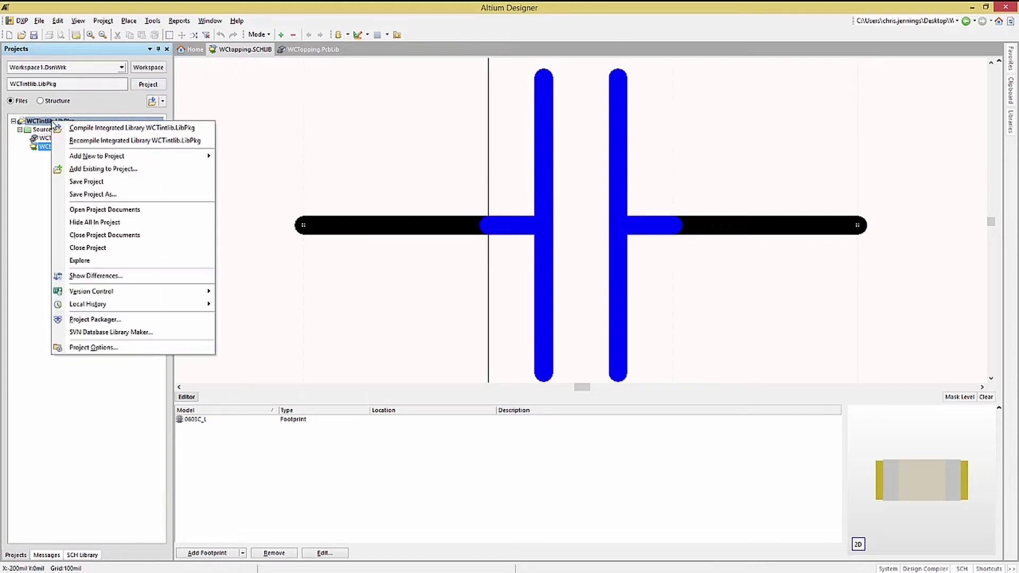
click(93, 128)
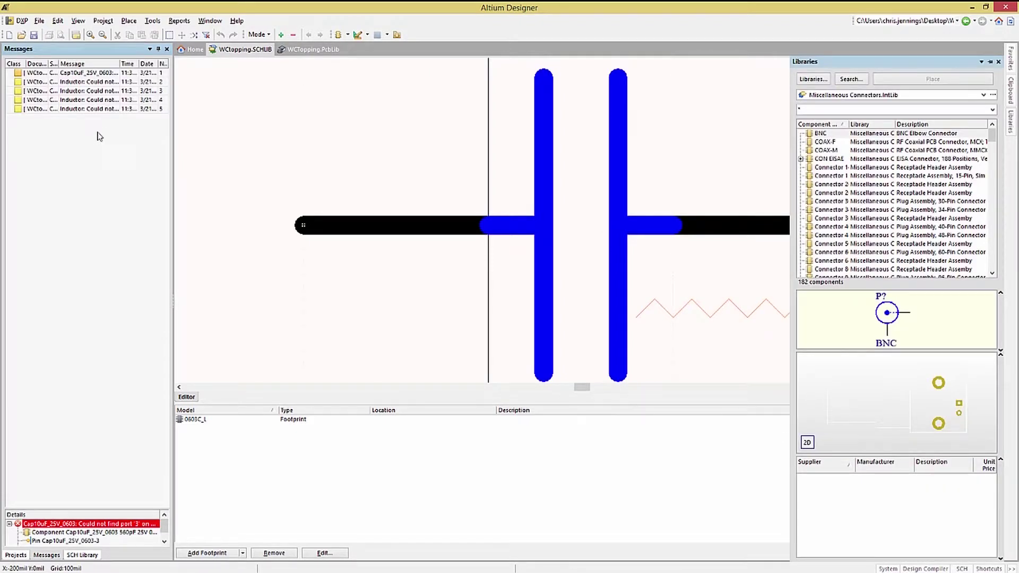
drag(173, 303, 441, 297)
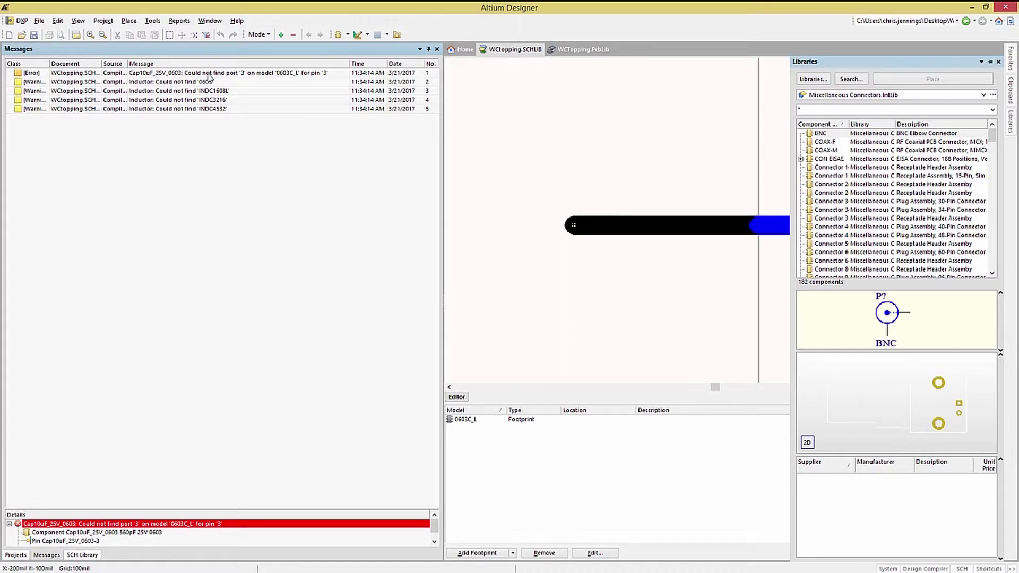
double_click(208, 75)
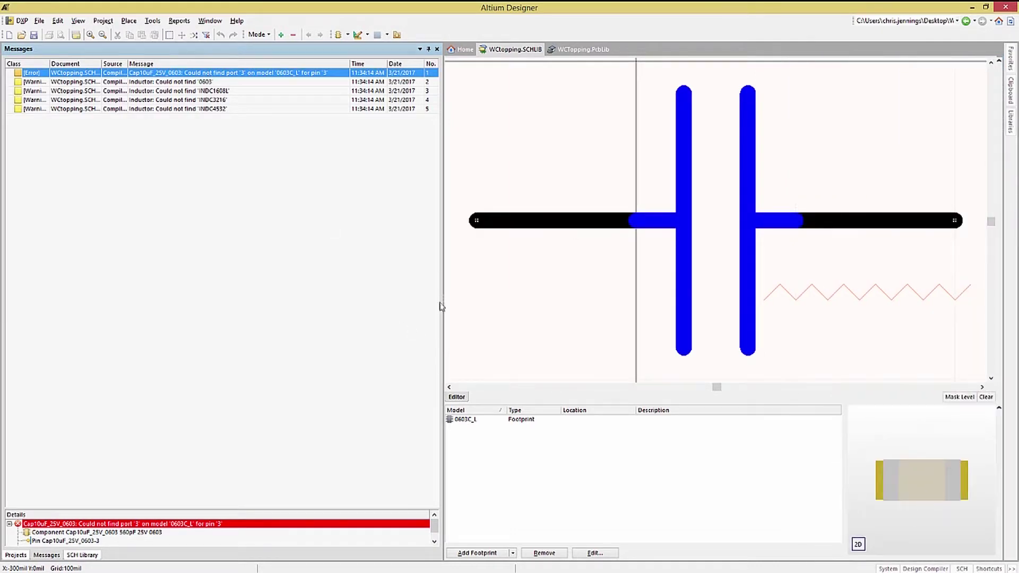
Compare the capacitor's pin numbering against the 0603C_L footprint's pads in the PCB library.
drag(440, 306, 264, 312)
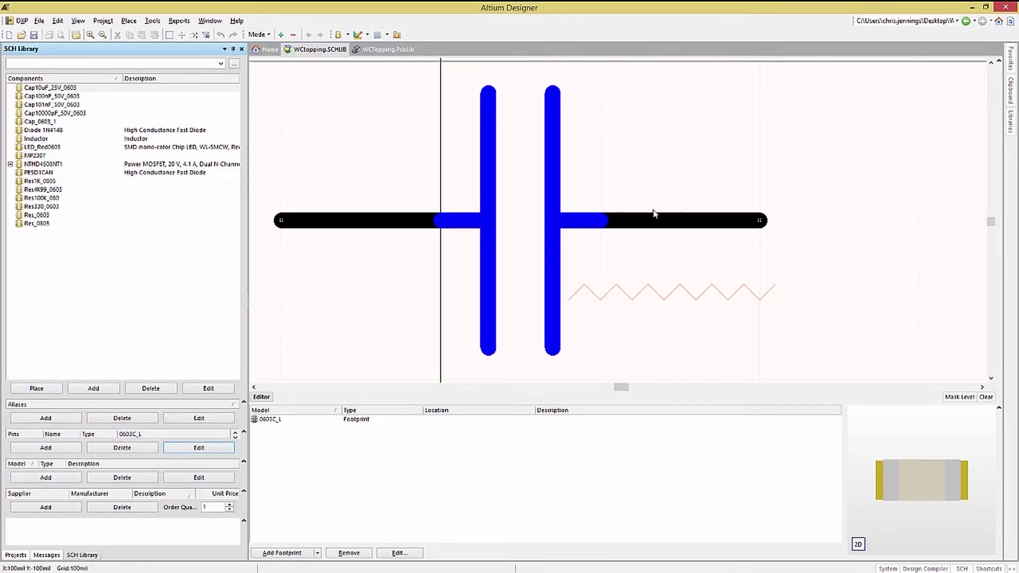
double_click(654, 218)
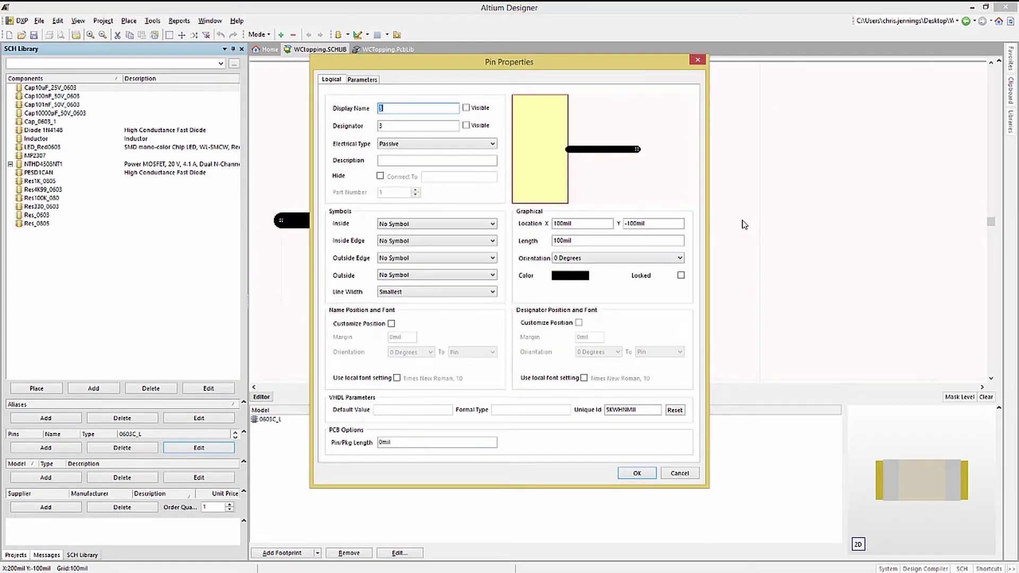
click(680, 474)
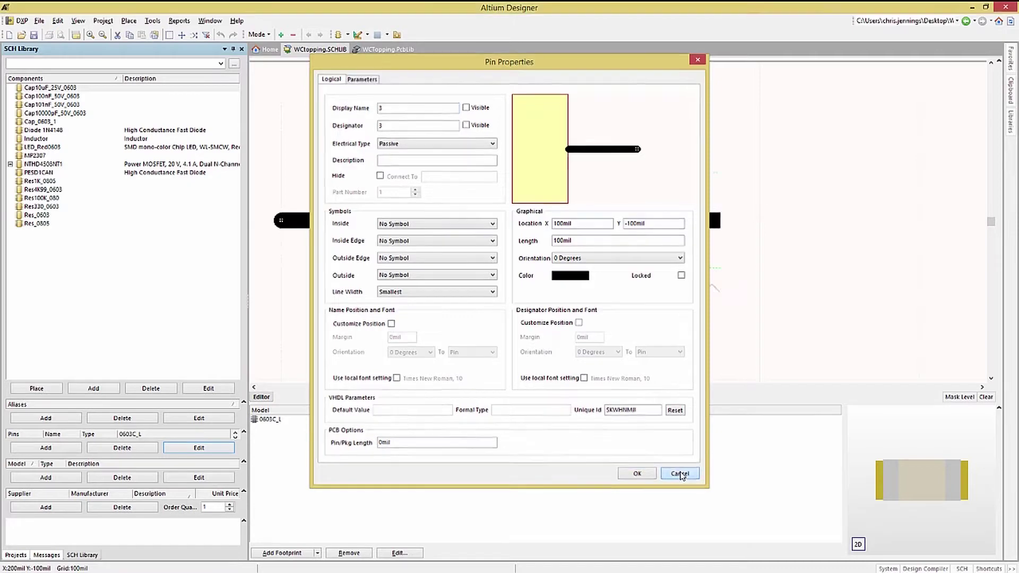
click(380, 48)
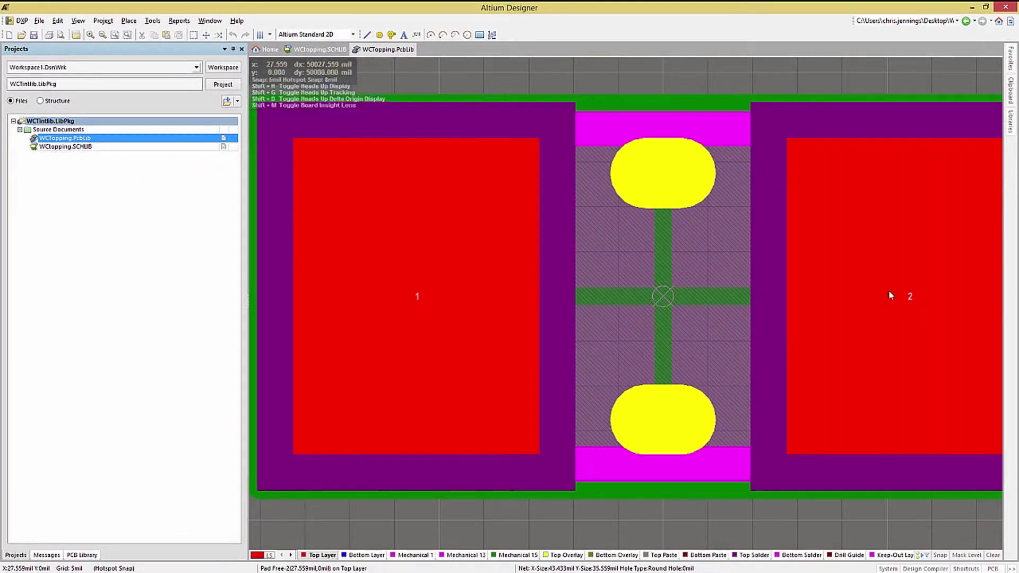
click(80, 147)
Set the capacitor pin's Display Name and Designator to 2, replacing 3.
double_click(735, 221)
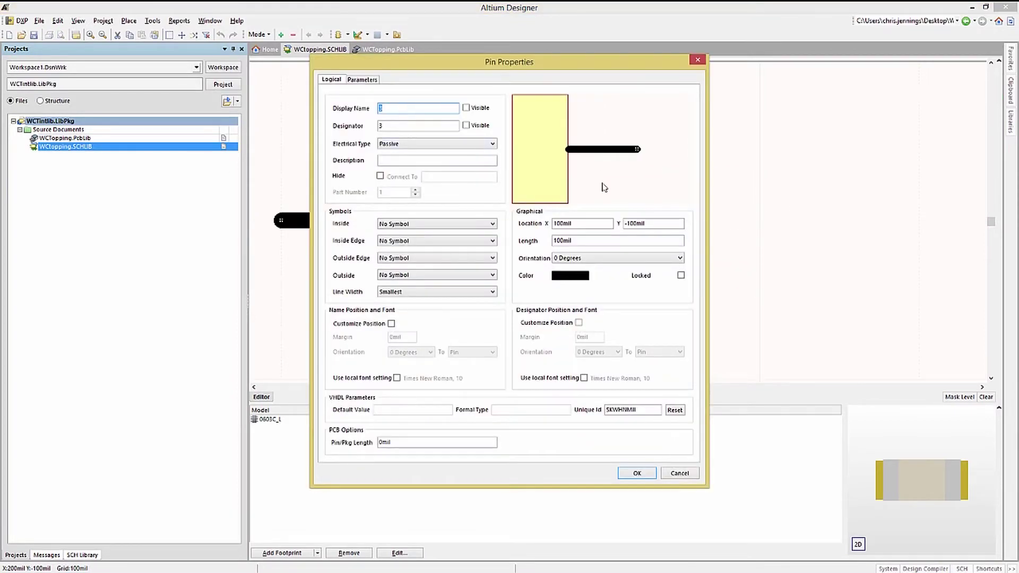
text(2)
key(Tab)
text(2)
click(633, 473)
click(46, 555)
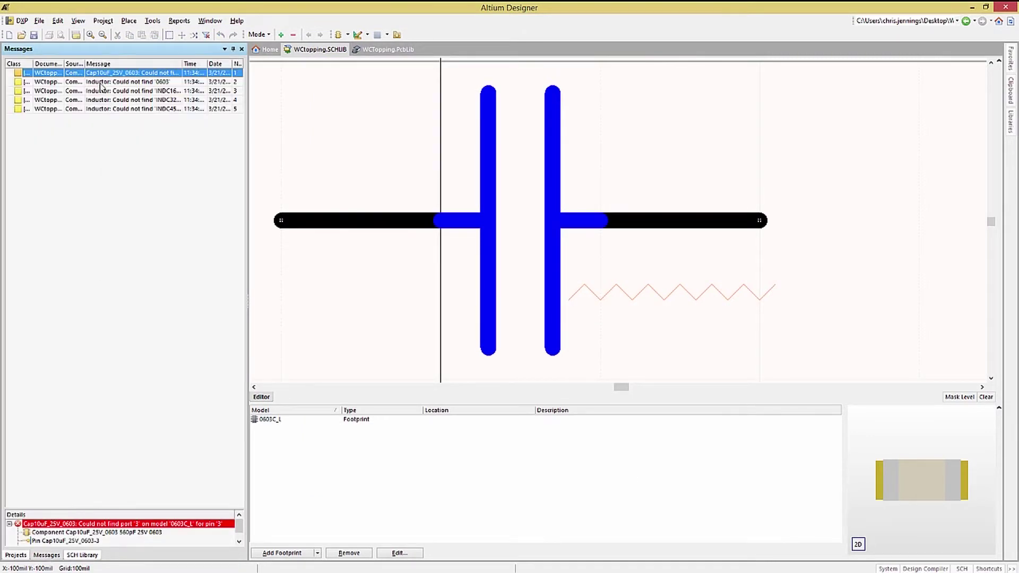
Review the inductor's missing-footprint errors and confirm the PCB library only contains IND_1.
double_click(103, 82)
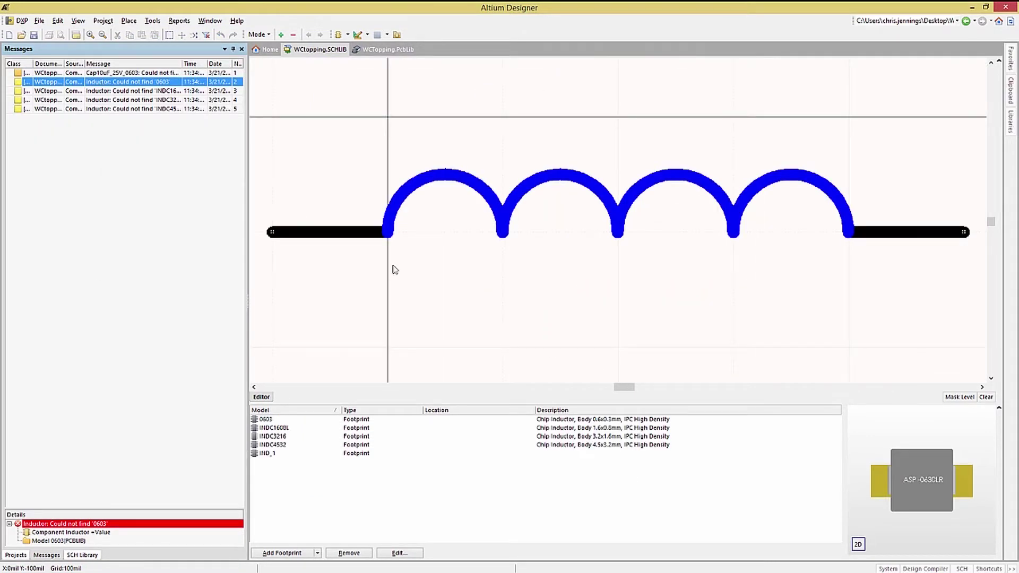
click(272, 425)
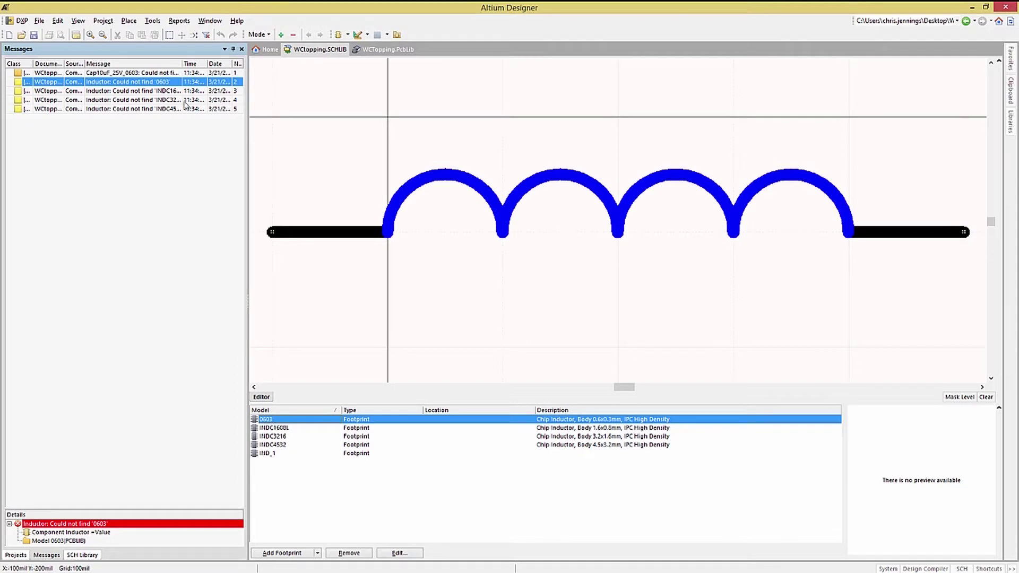
drag(248, 115, 297, 118)
click(192, 93)
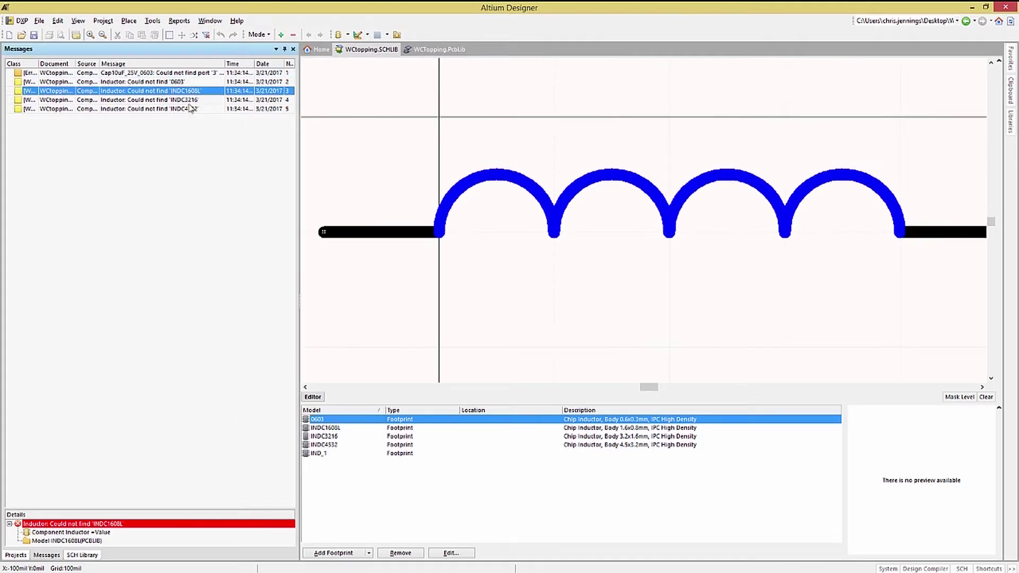
click(191, 109)
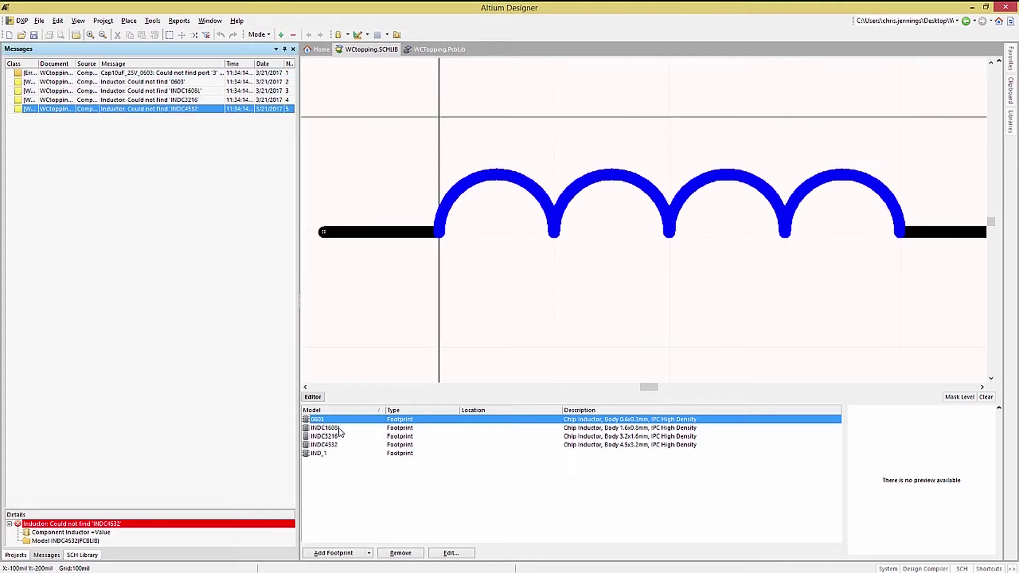
click(438, 49)
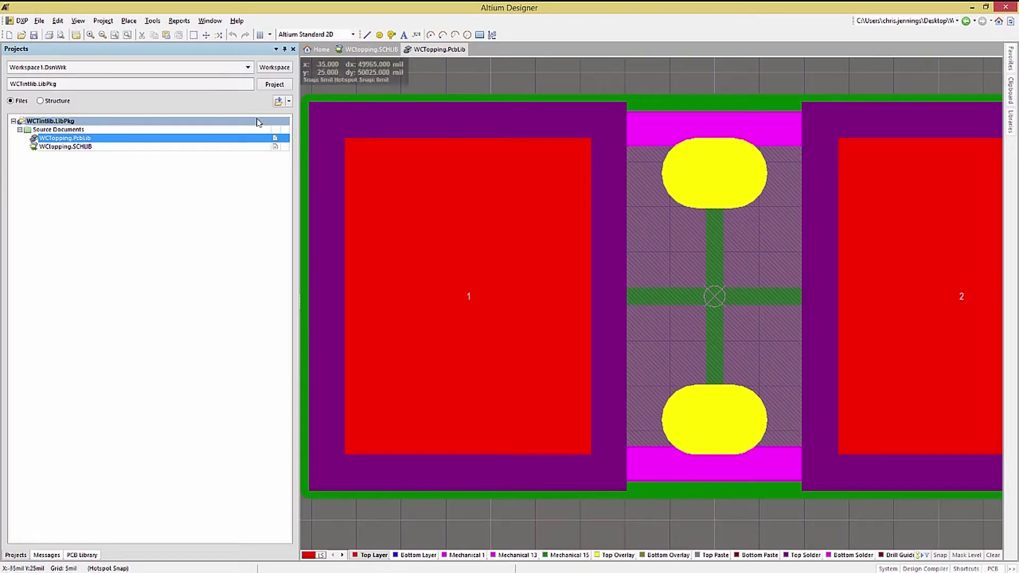
click(81, 555)
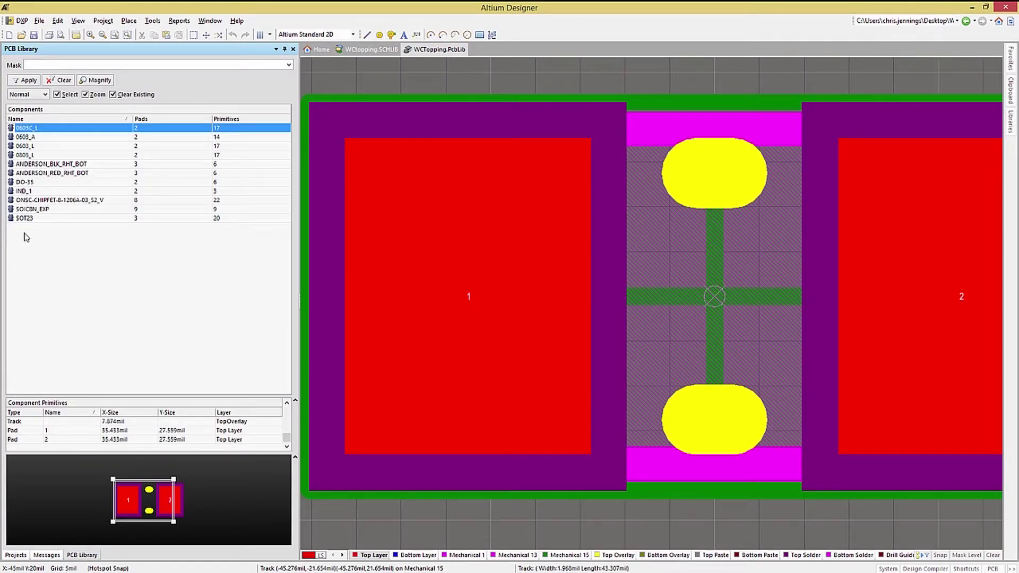
click(26, 191)
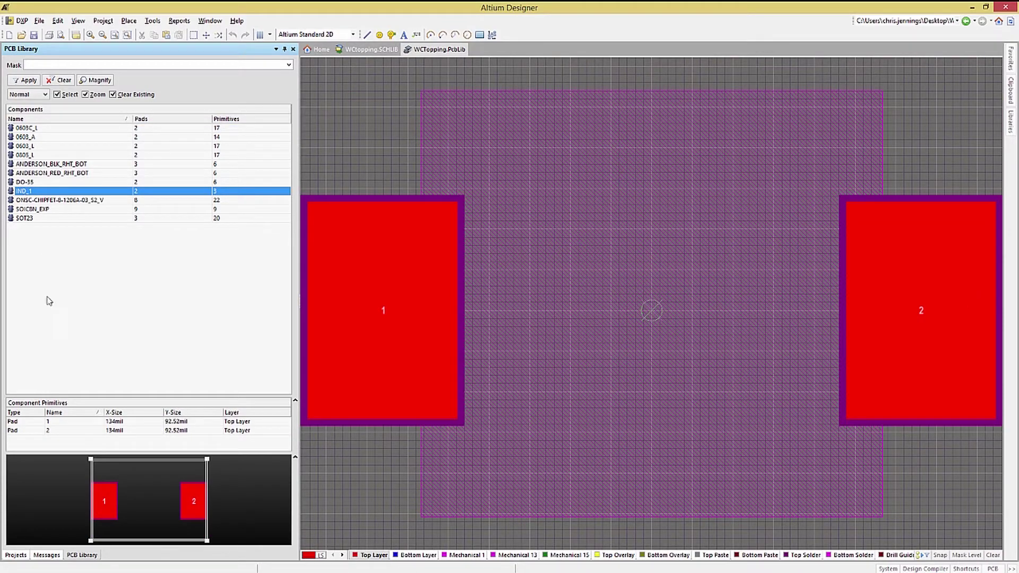
click(15, 555)
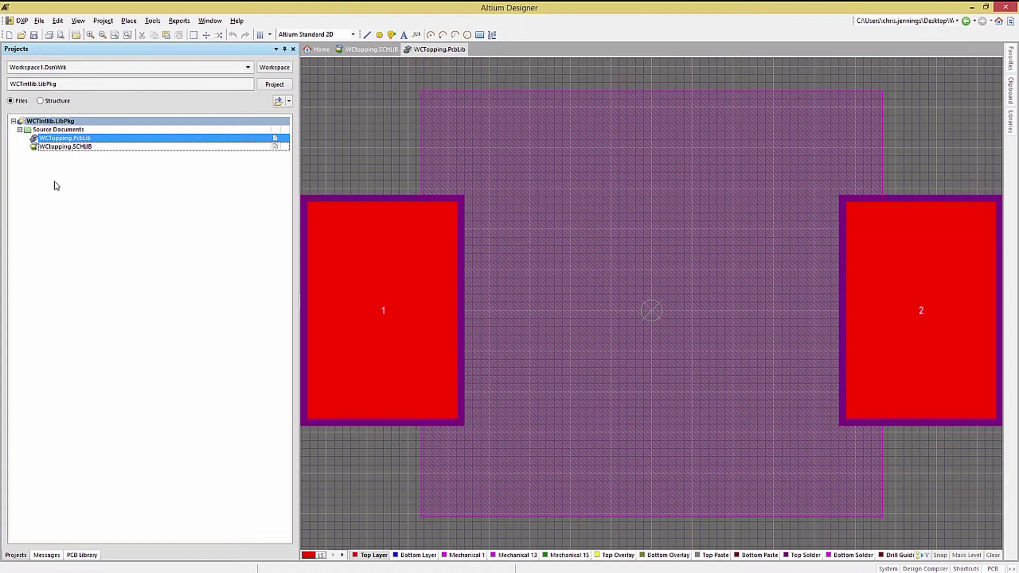
click(68, 148)
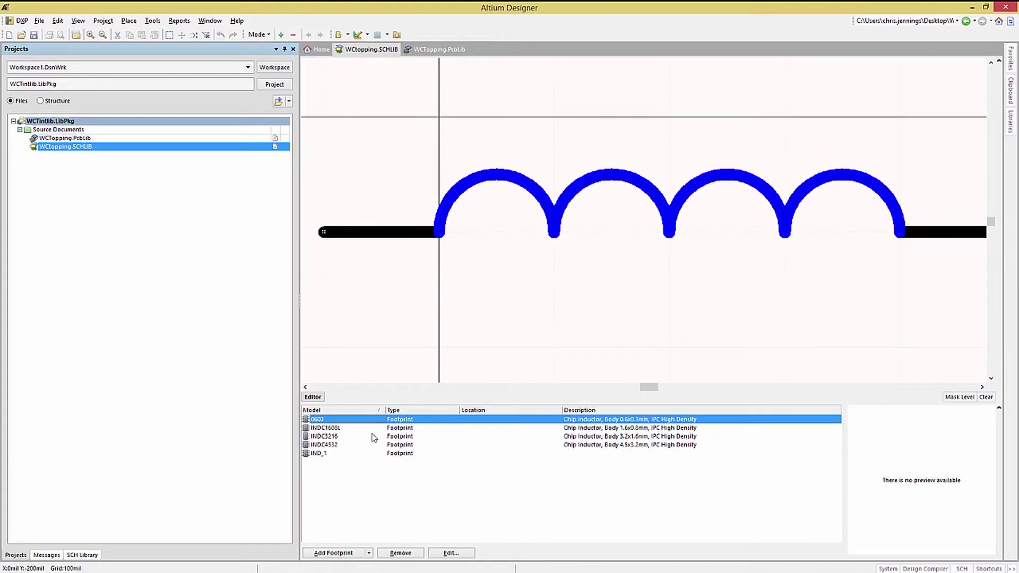
Remove the inductor's 0603, INDC1608L, INDC3216 and INDC4532 footprint models, keeping IND_1.
click(334, 428)
click(333, 436)
click(334, 445)
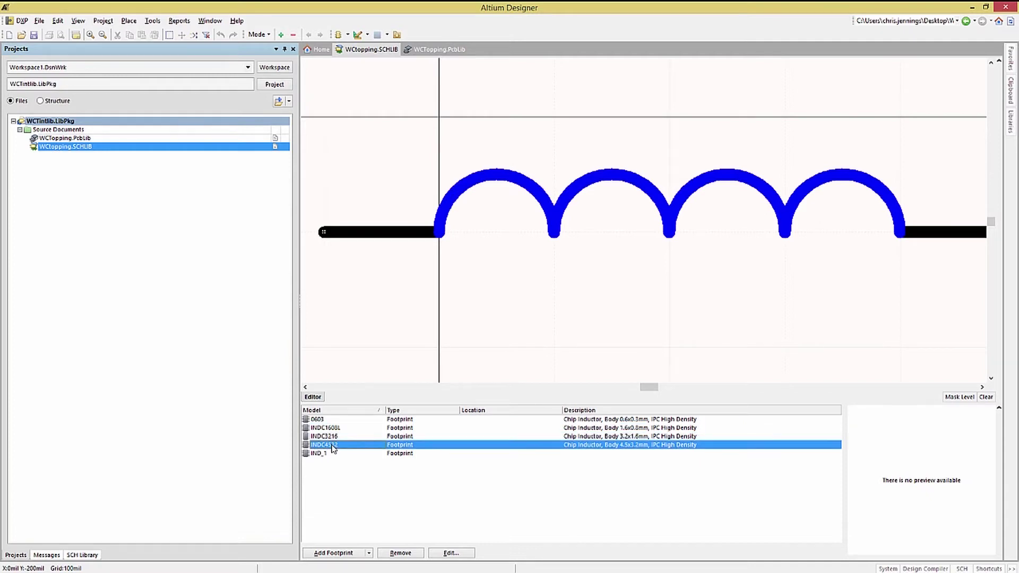
click(324, 454)
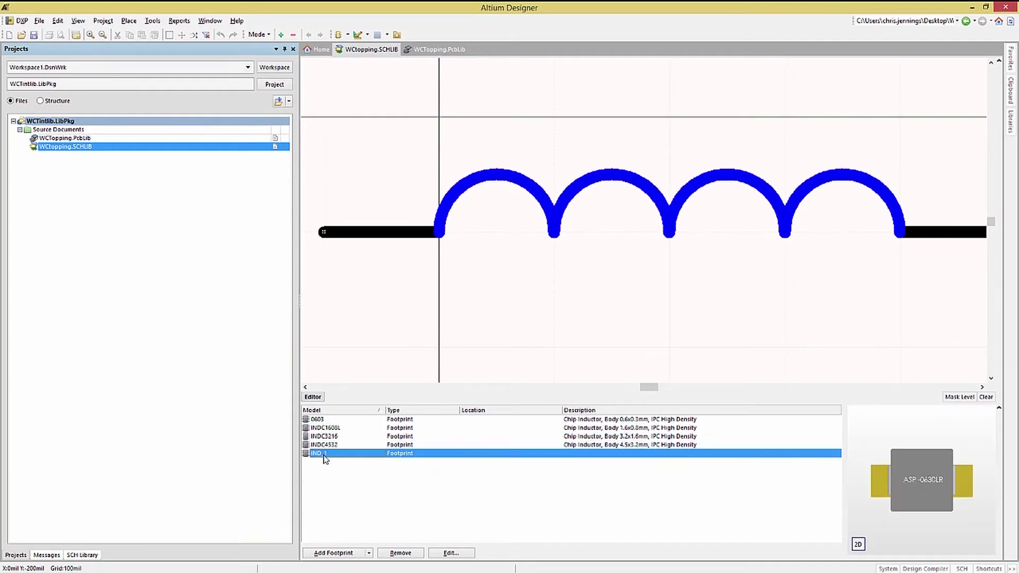
click(317, 420)
shift+click(324, 445)
click(401, 553)
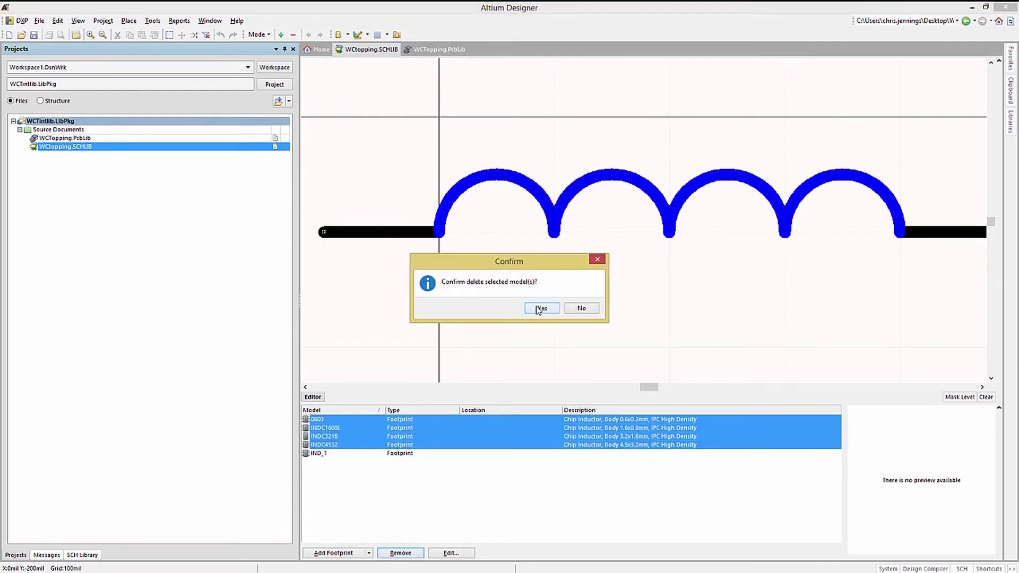
click(537, 308)
Recompile the WCTintlib integrated library and confirm the compile succeeded.
right_click(56, 128)
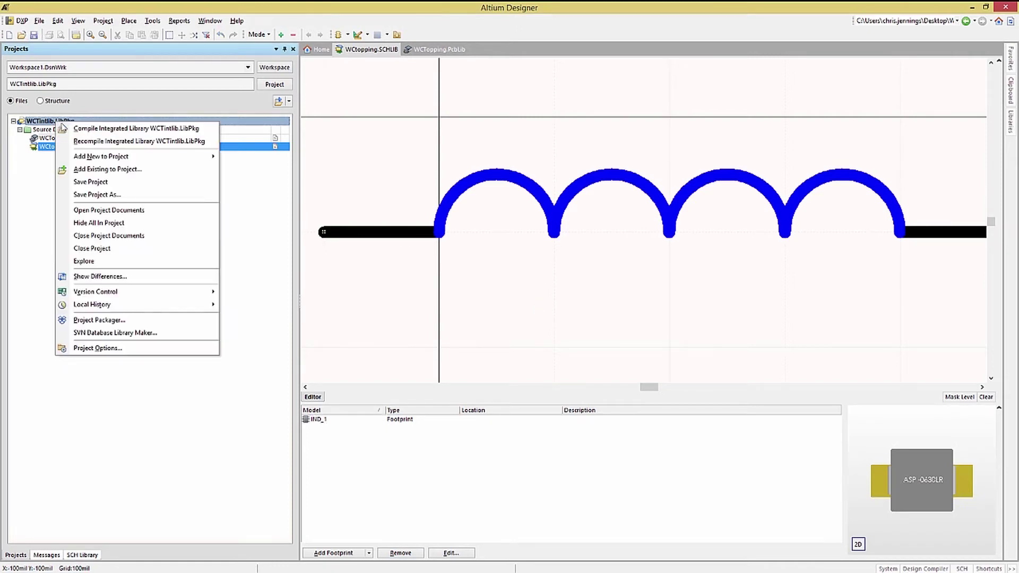
click(61, 126)
click(46, 555)
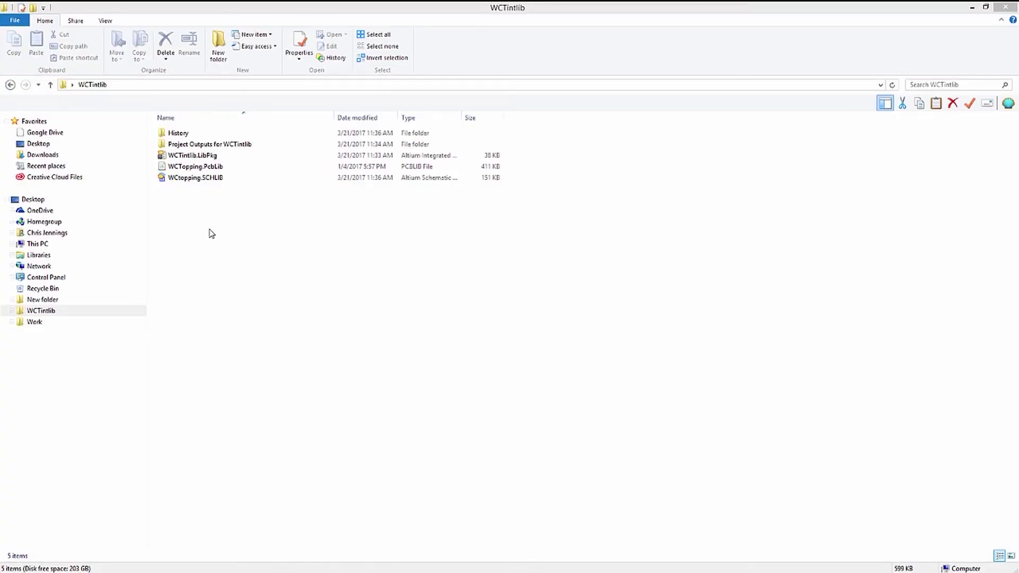
Open the Project Outputs for WCTintlib folder and select WCTintlib.IntLib.
double_click(207, 144)
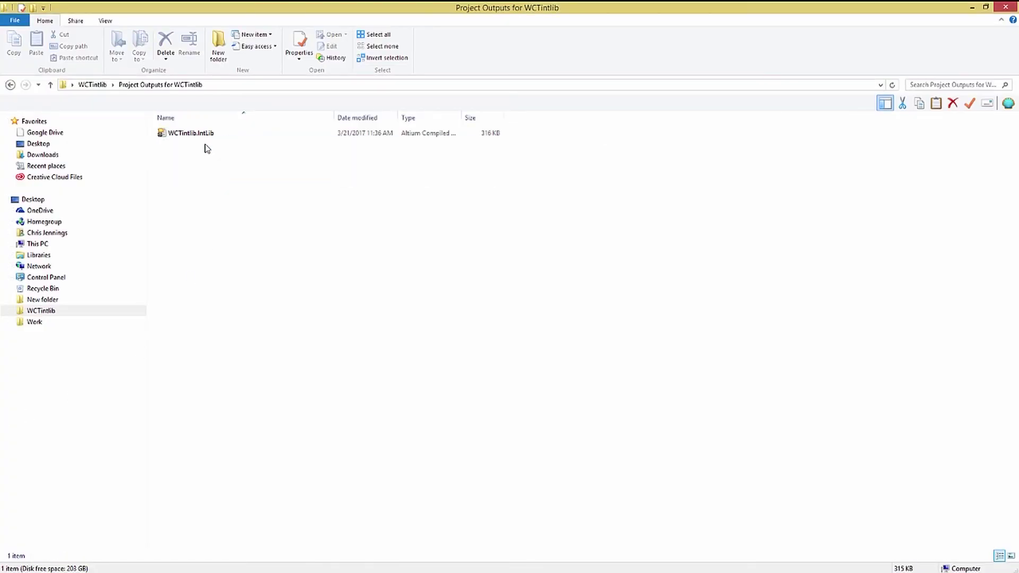
click(184, 137)
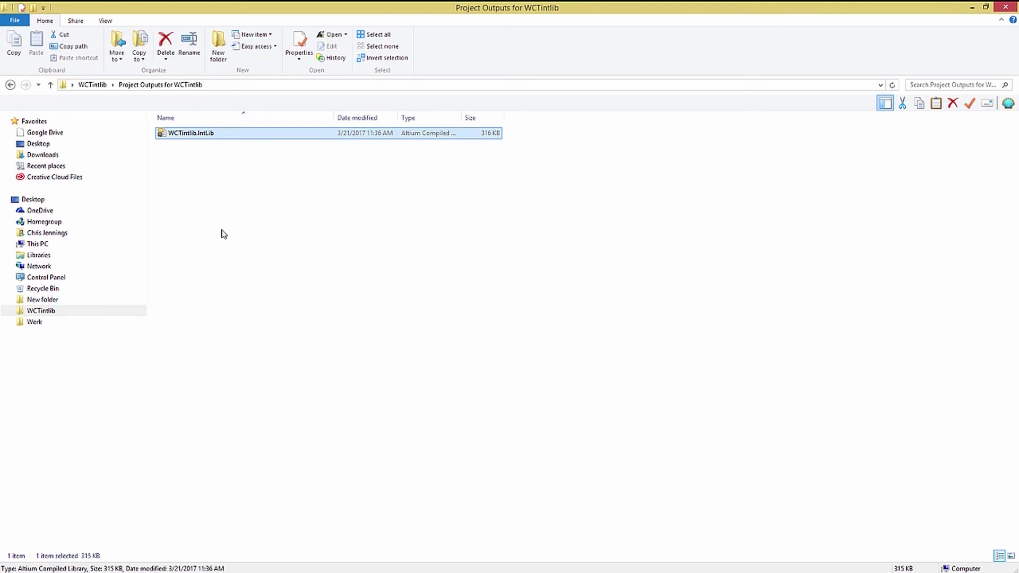